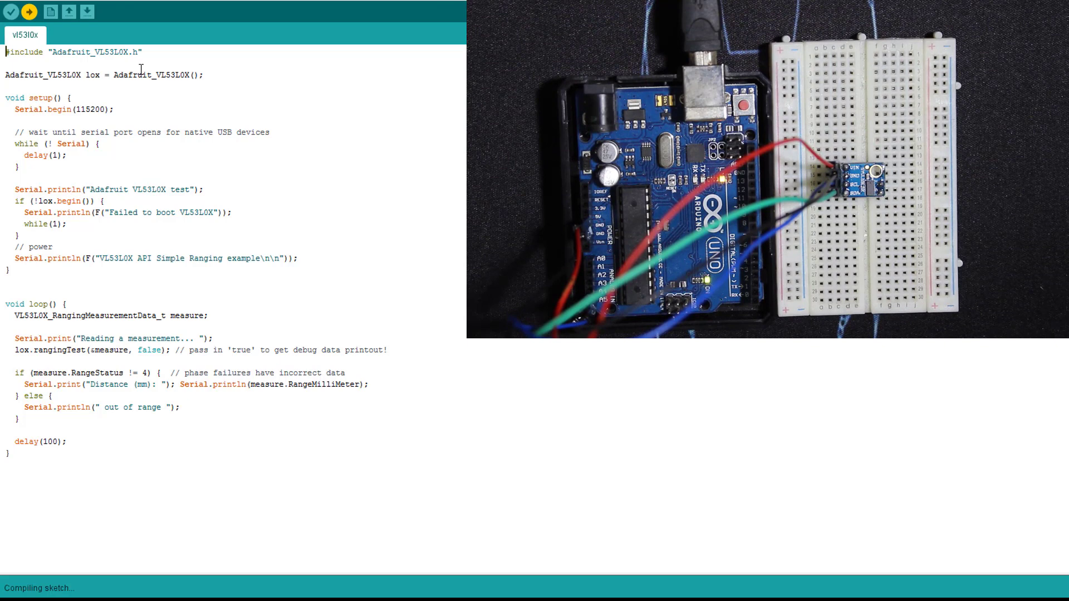
- Open the Serial Monitor and move it up-left to show the streaming millimetre distance readings
{"action": "key", "text": "ctrl+shift+m"}
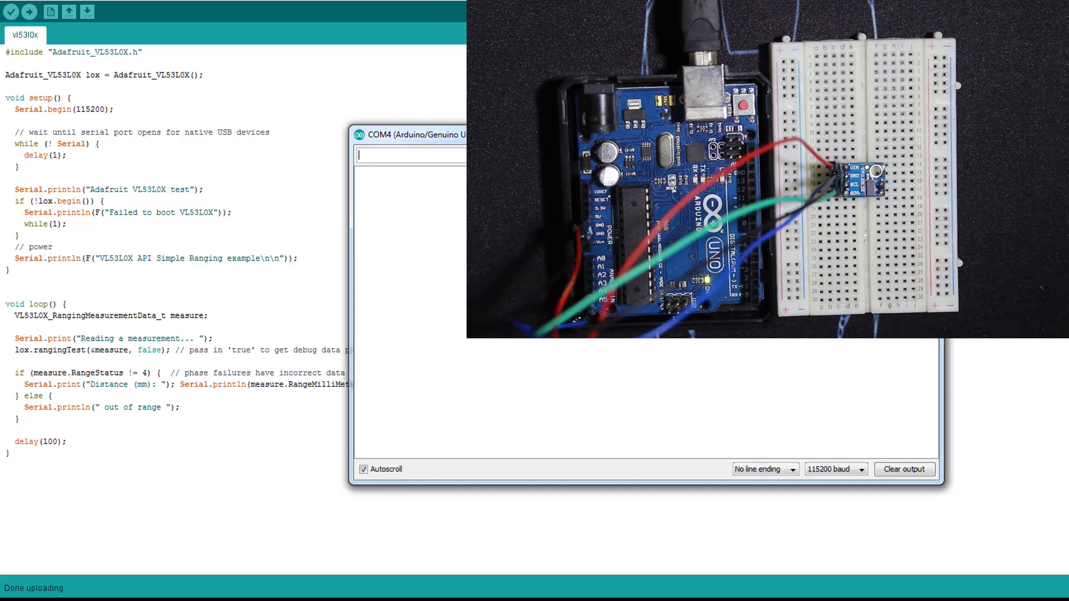
{"action": "left_click_drag", "start_coordinate": [649, 143], "coordinate": [324, 56]}
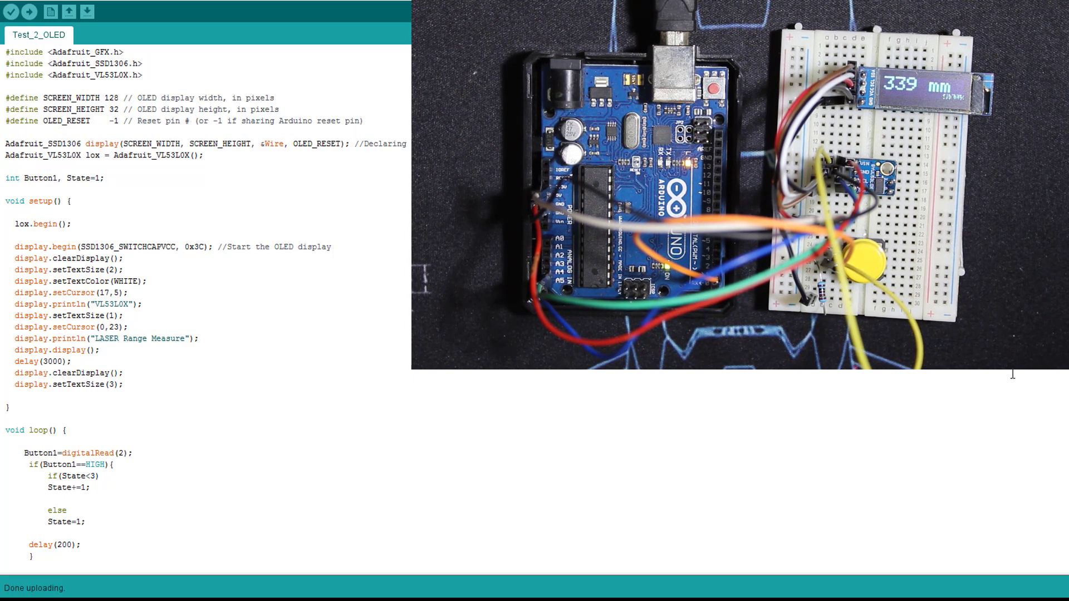
{"action": "scroll", "coordinate": [218, 168], "scroll_direction": "down", "scroll_amount": 3}
{"action": "scroll", "coordinate": [217, 134], "scroll_direction": "down", "scroll_amount": 1}
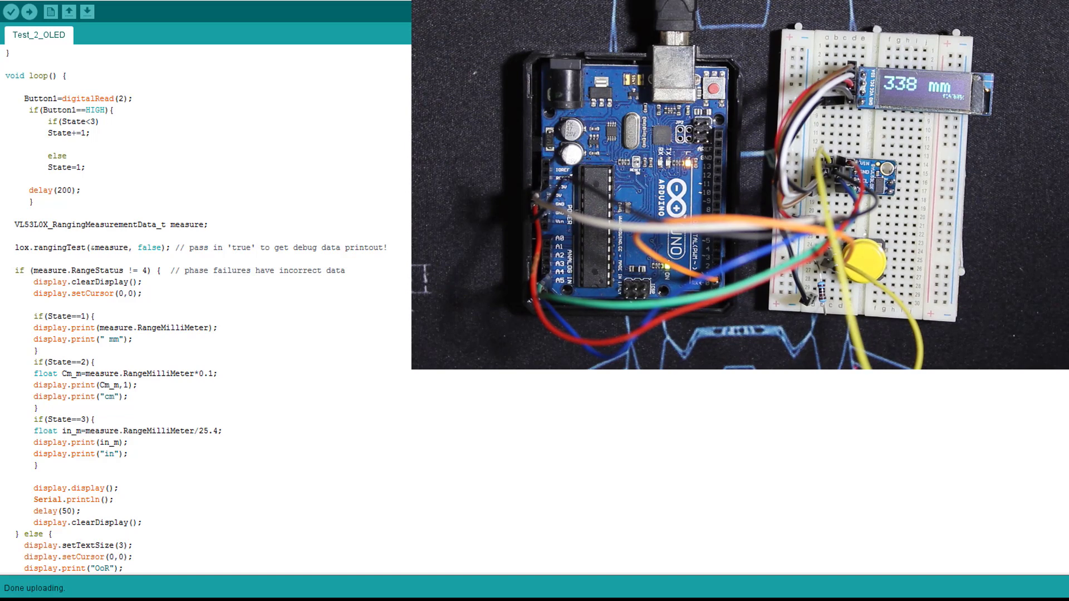
{"action": "scroll", "coordinate": [194, 310], "scroll_direction": "down", "scroll_amount": 1}
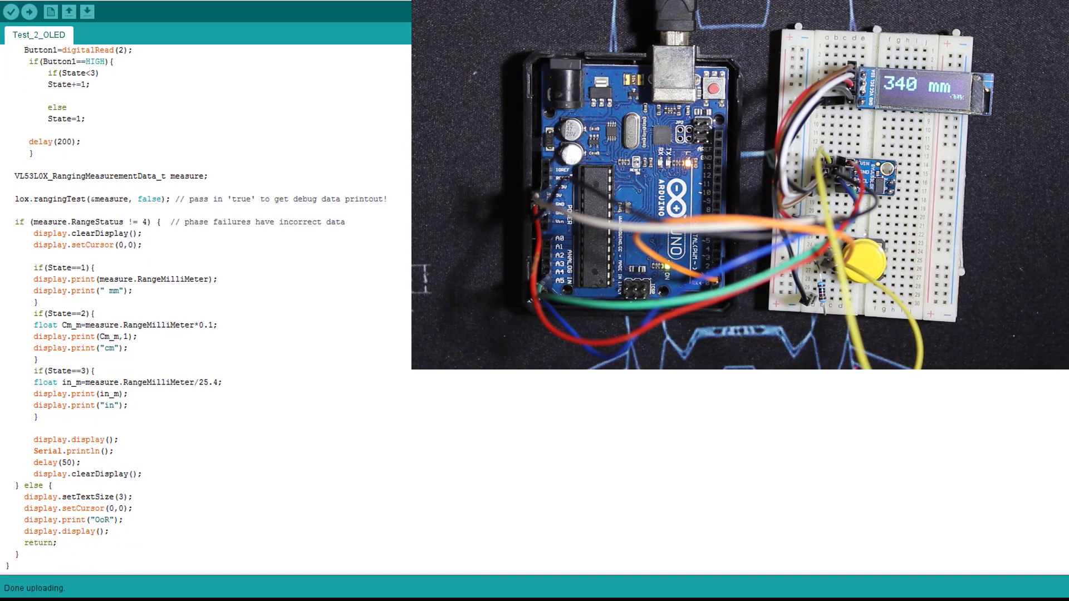